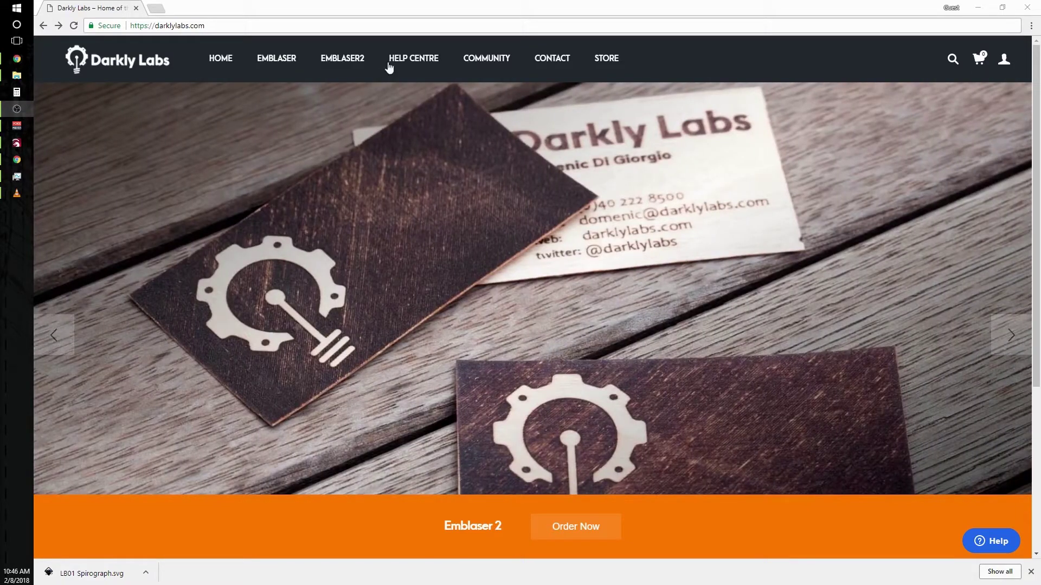
Step: Open the Help Centre from the darklylabs.com top navigation bar
{"action": "left_click", "coordinate": [403, 61]}
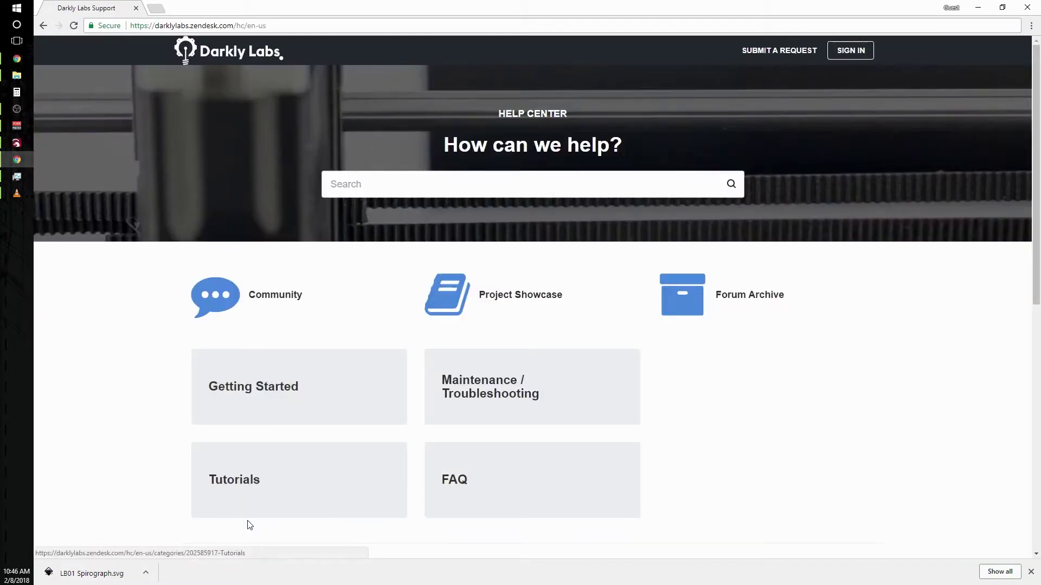
Step: Go to Tutorials and open the 'LightBurn Lesson 1: Spirograph' article under Emblaser 2
{"action": "left_click", "coordinate": [244, 490]}
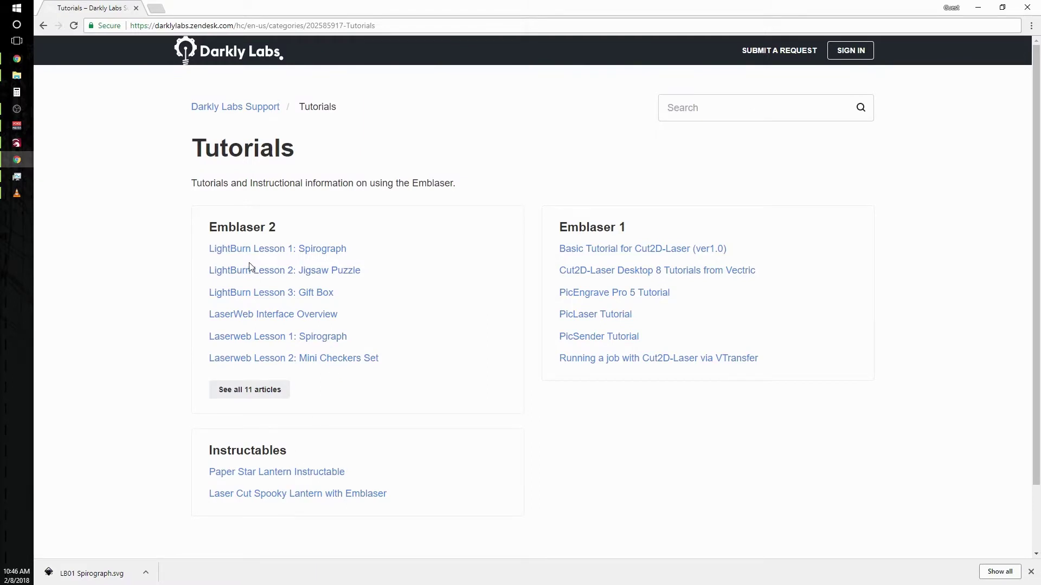
{"action": "left_click", "coordinate": [259, 250]}
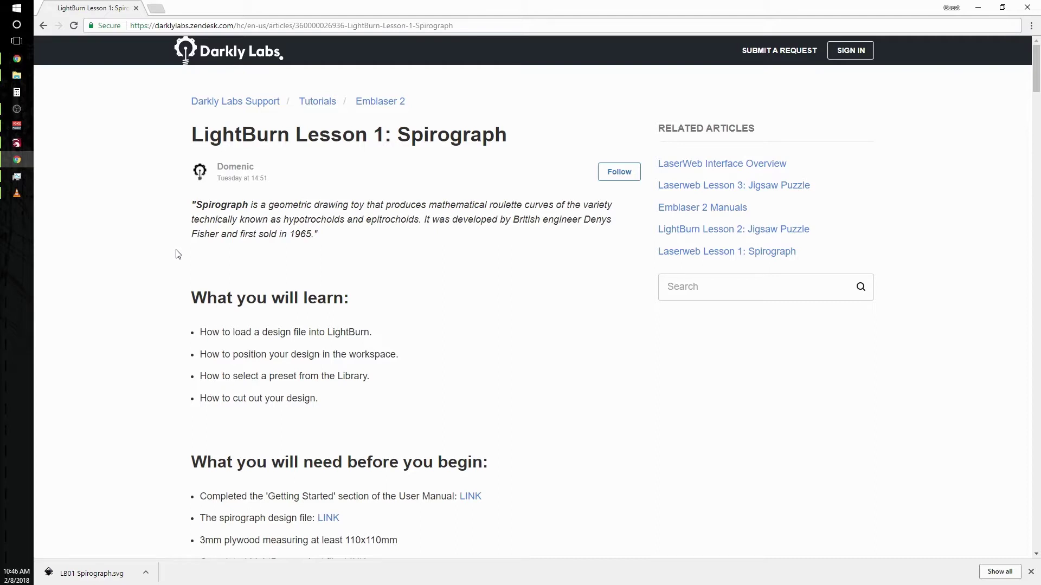
Step: Scroll the Spirograph article down to the Step 1 heading and its screenshot
{"action": "scroll", "coordinate": [263, 395], "scroll_direction": "down", "scroll_amount": 4}
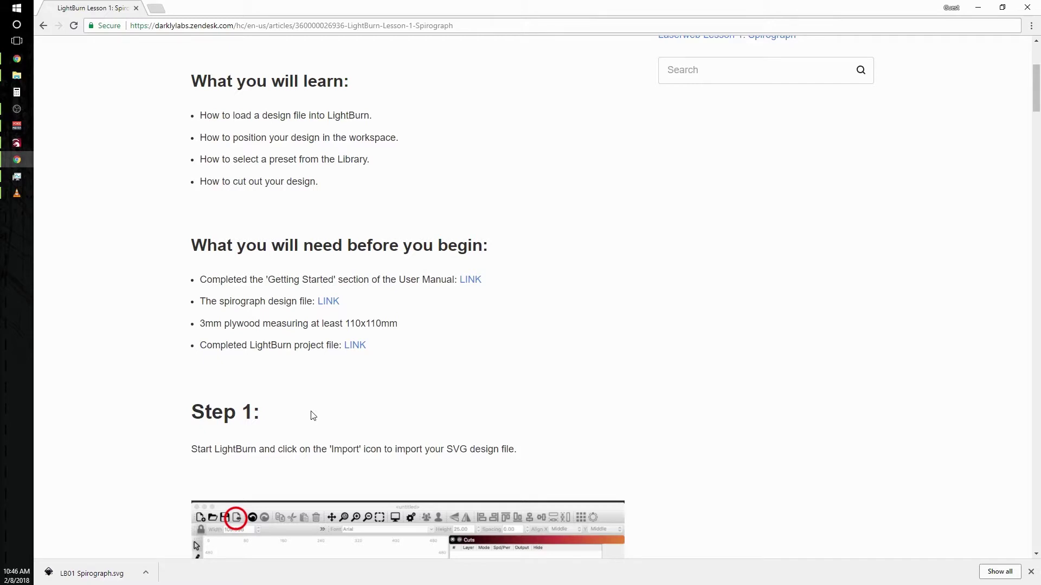
{"action": "scroll", "coordinate": [310, 420], "scroll_direction": "down", "scroll_amount": 3}
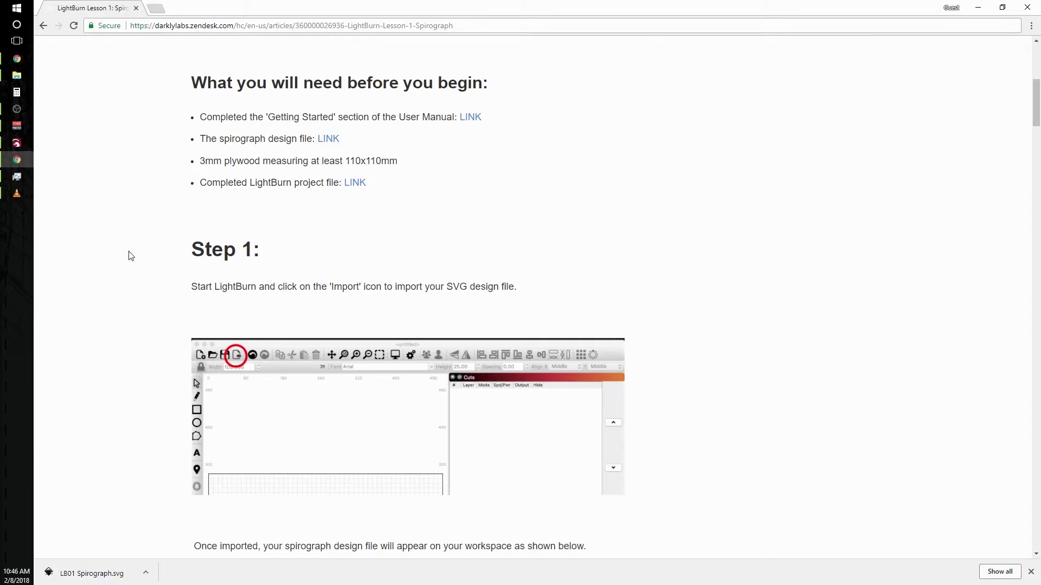
Step: In LightBurn, dock the Library panel beneath the Cuts / Layers list
{"action": "left_click", "coordinate": [16, 140]}
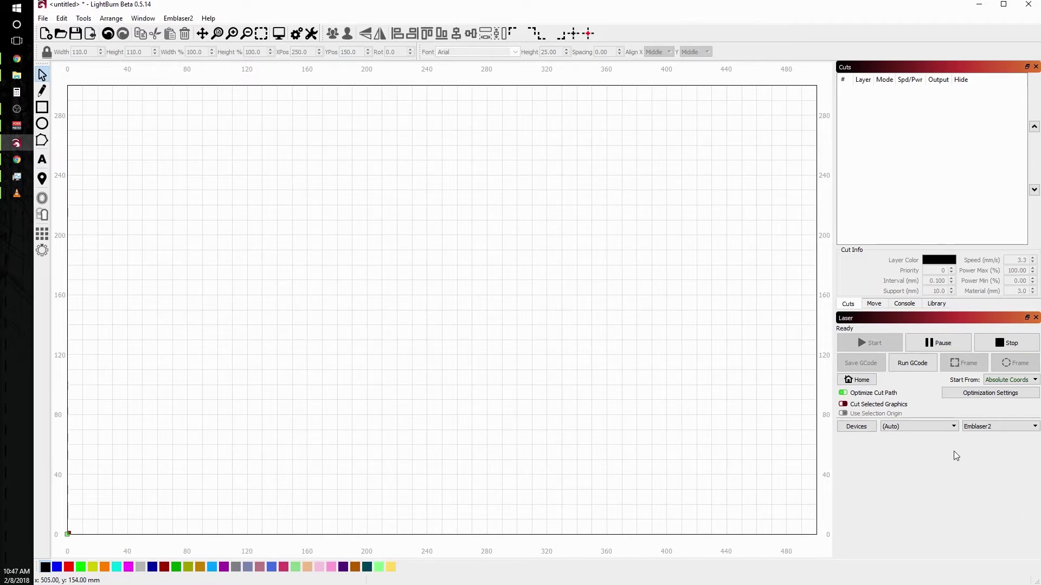
{"action": "left_click", "coordinate": [944, 304]}
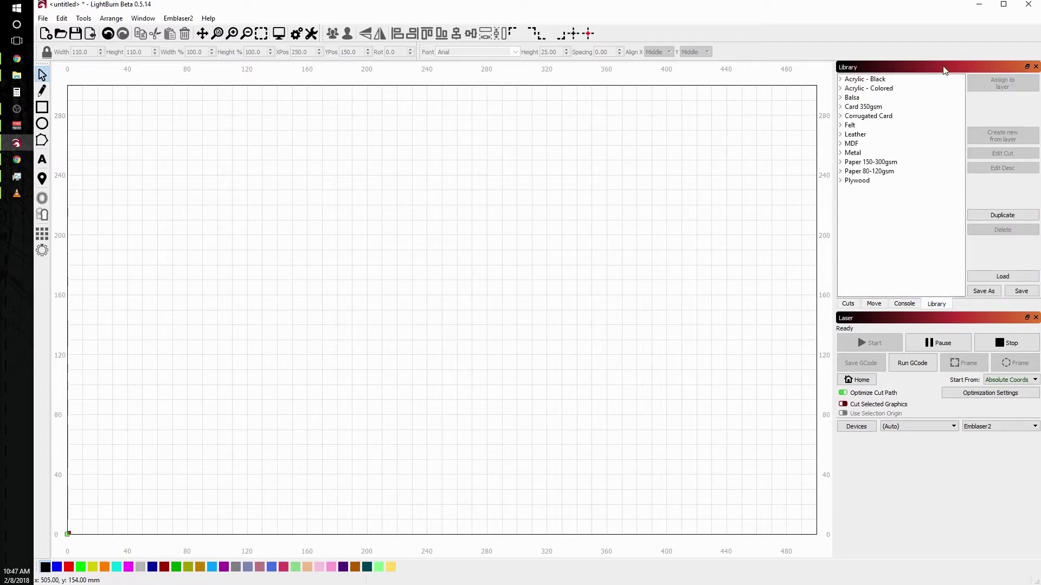
{"action": "left_click_drag", "start_coordinate": [945, 70], "coordinate": [945, 271]}
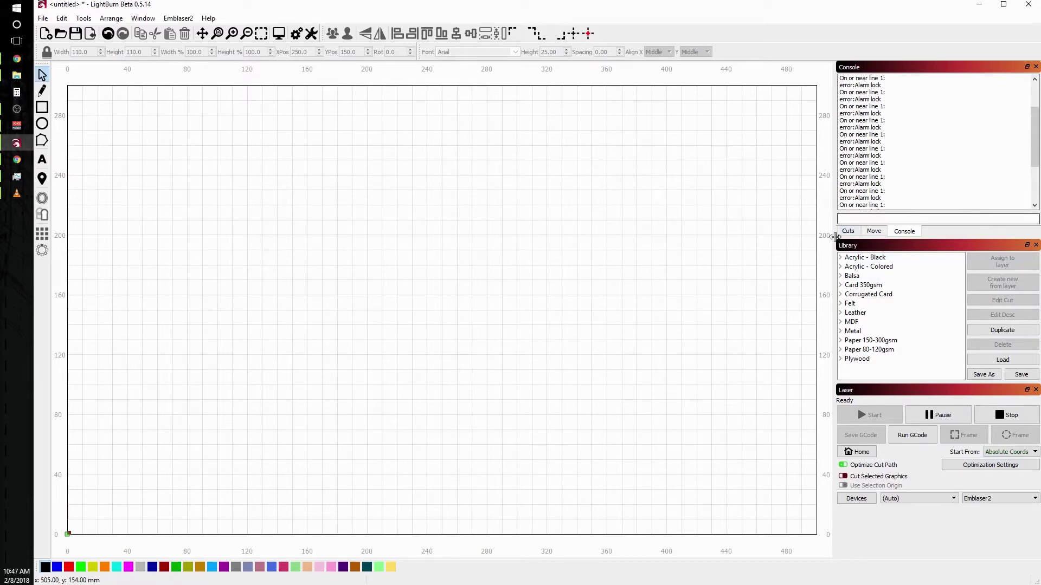
{"action": "left_click", "coordinate": [846, 232]}
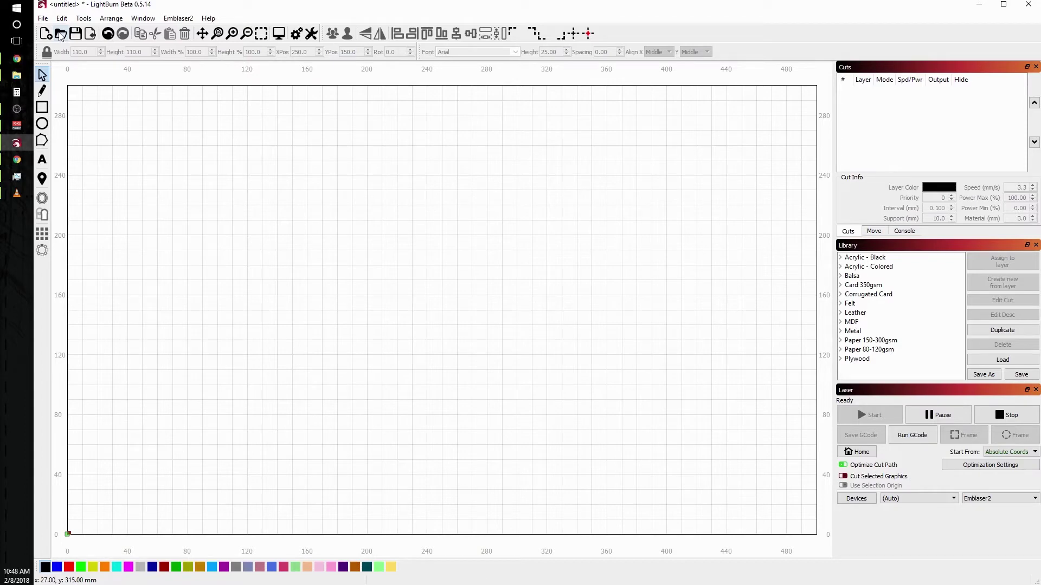
Step: Import LB01 Spirograph from Downloads and select the whole 110 × 110 mm design
{"action": "left_click", "coordinate": [89, 34]}
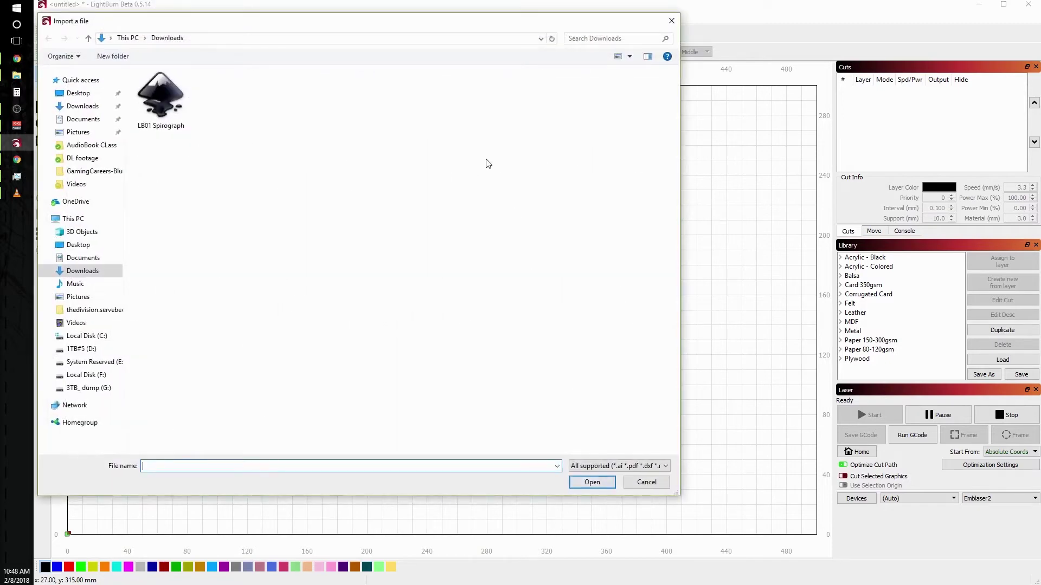
{"action": "left_click", "coordinate": [156, 110]}
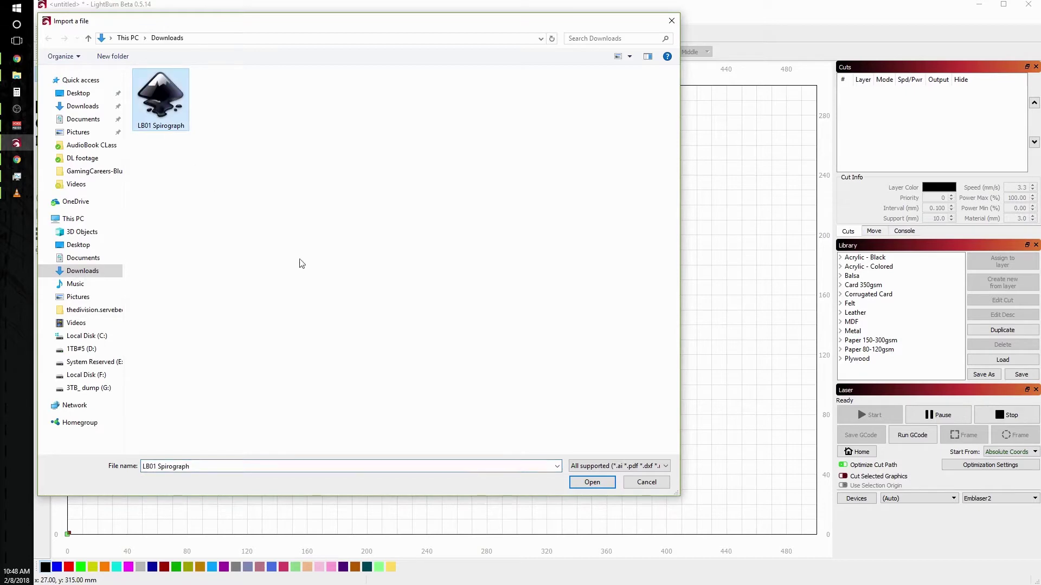
{"action": "left_click", "coordinate": [595, 487]}
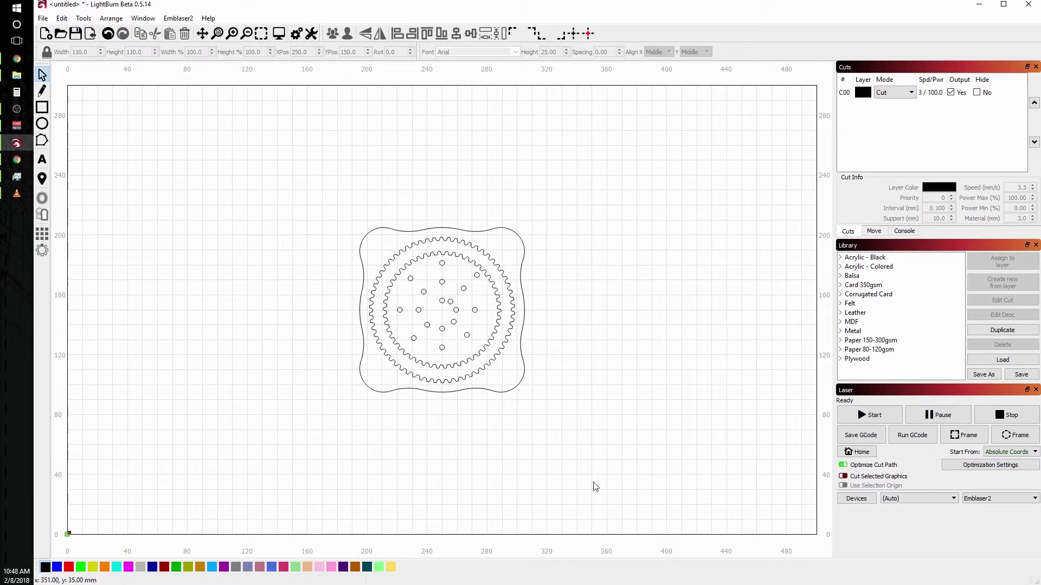
{"action": "left_click_drag", "start_coordinate": [571, 446], "coordinate": [512, 426]}
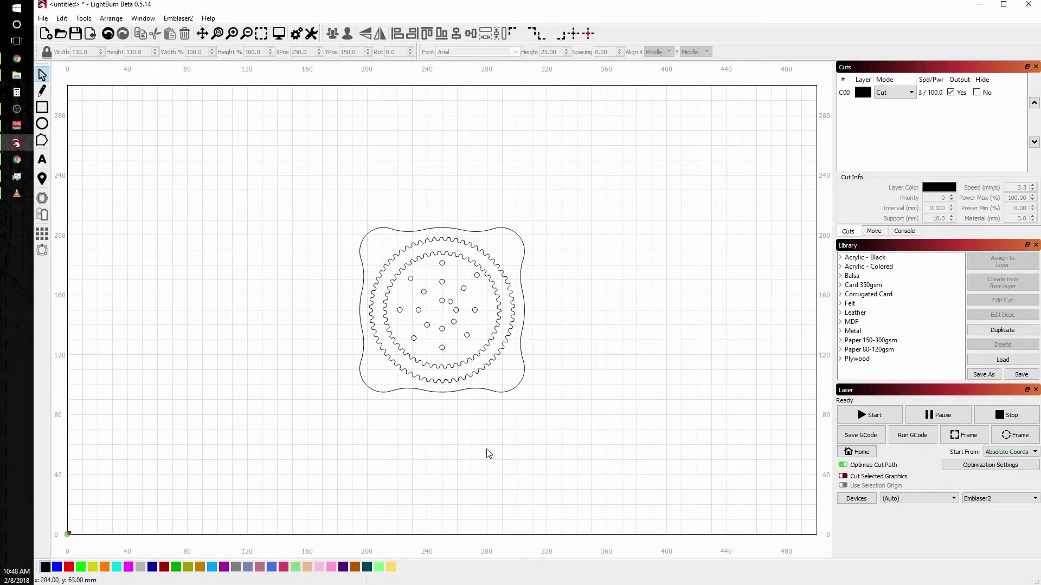
{"action": "left_click", "coordinate": [510, 390]}
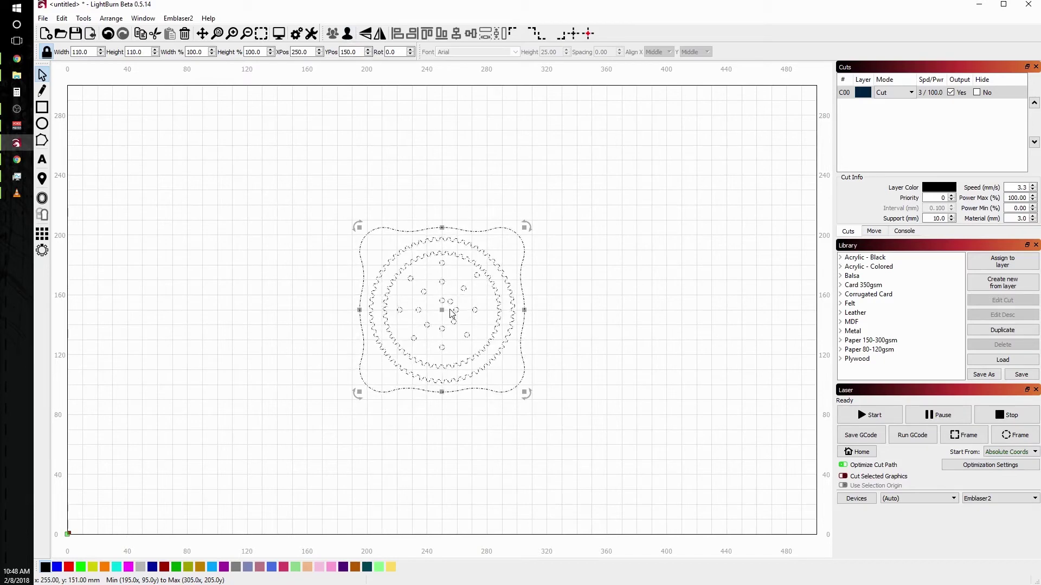
Step: Move the spirograph to X 249.8 mm and set its YPos to 160
{"action": "left_click_drag", "start_coordinate": [443, 310], "coordinate": [483, 305]}
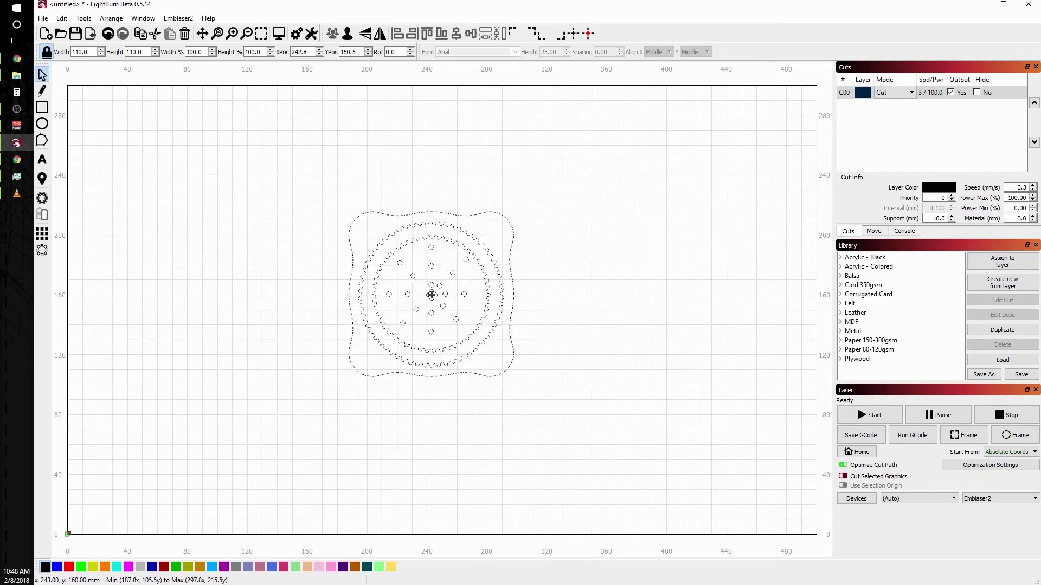
{"action": "left_click", "coordinate": [432, 295]}
{"action": "left_click", "coordinate": [320, 50]}
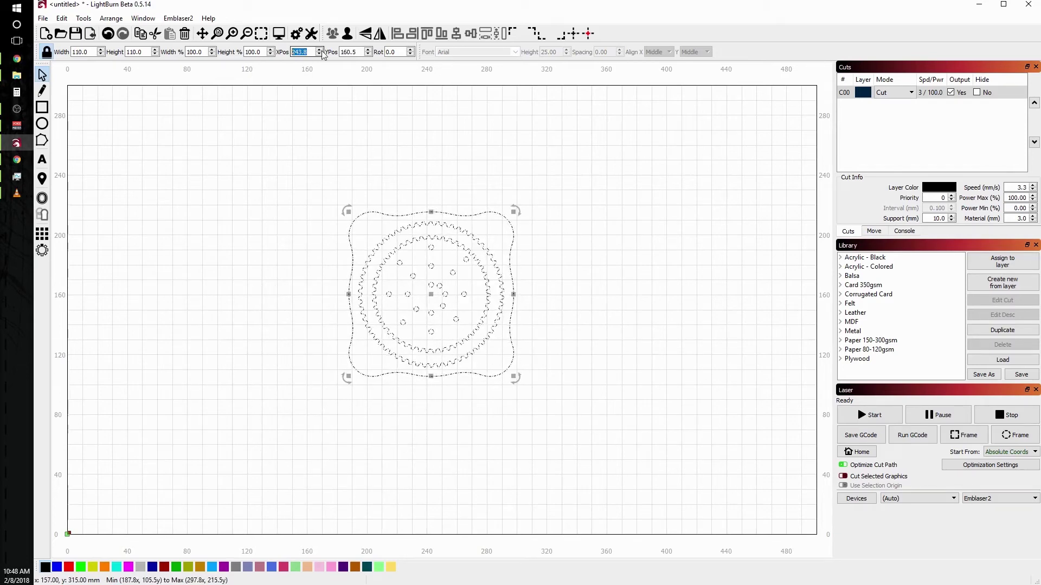
{"action": "key", "text": "Tab"}
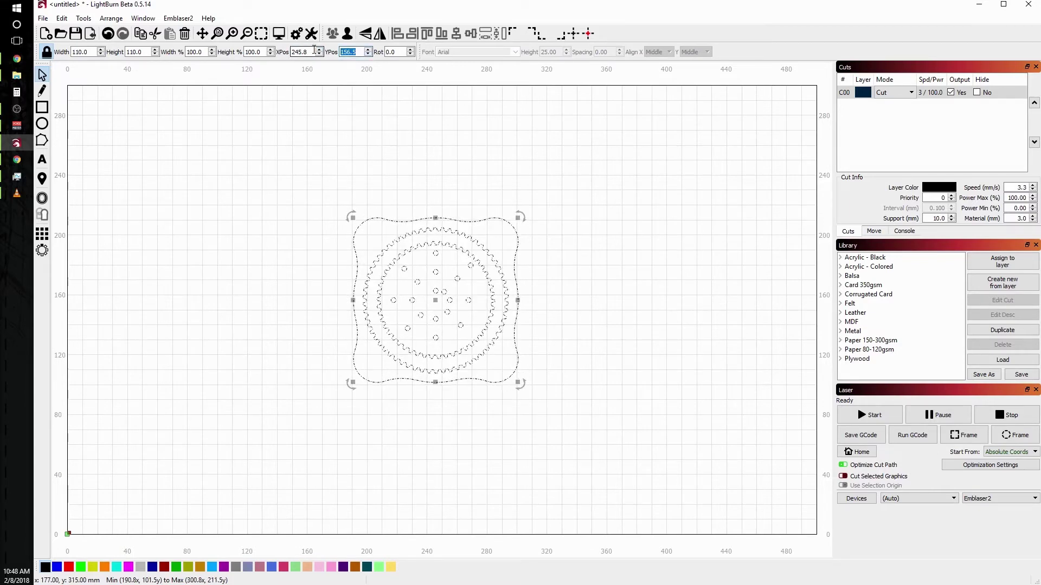
{"action": "left_click", "coordinate": [319, 49]}
{"action": "left_click", "coordinate": [368, 49]}
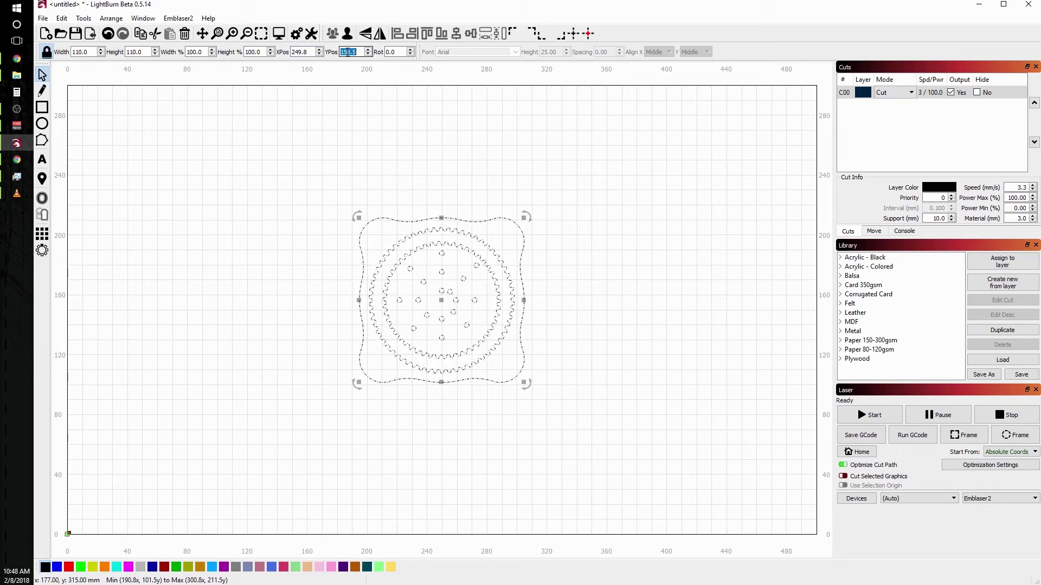
{"action": "type", "text": "160"}
{"action": "key", "text": "Return"}
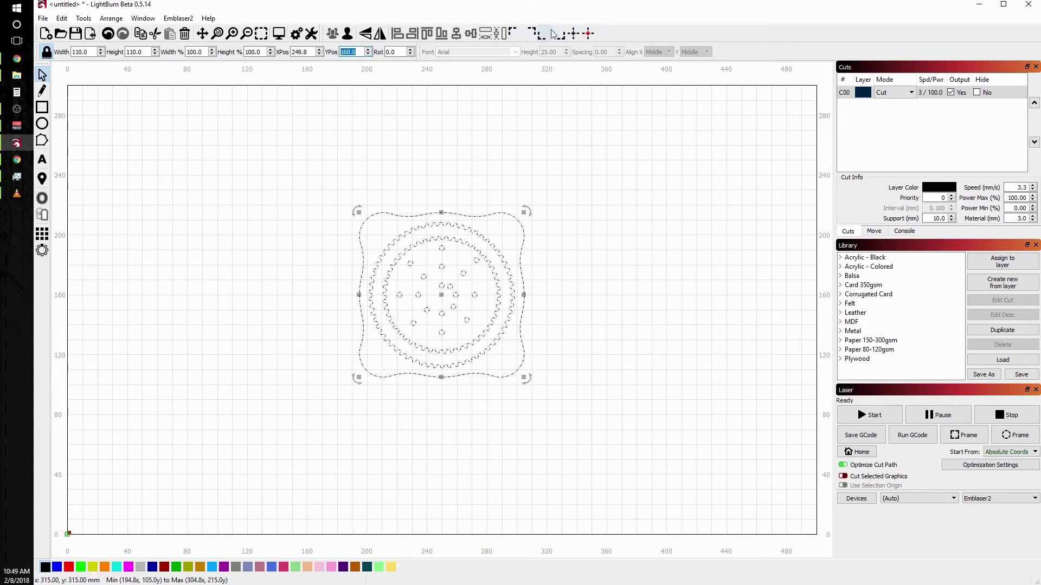
Step: Send the design to each workspace corner, then centre it at X 250, Y 150
{"action": "left_click", "coordinate": [512, 33]}
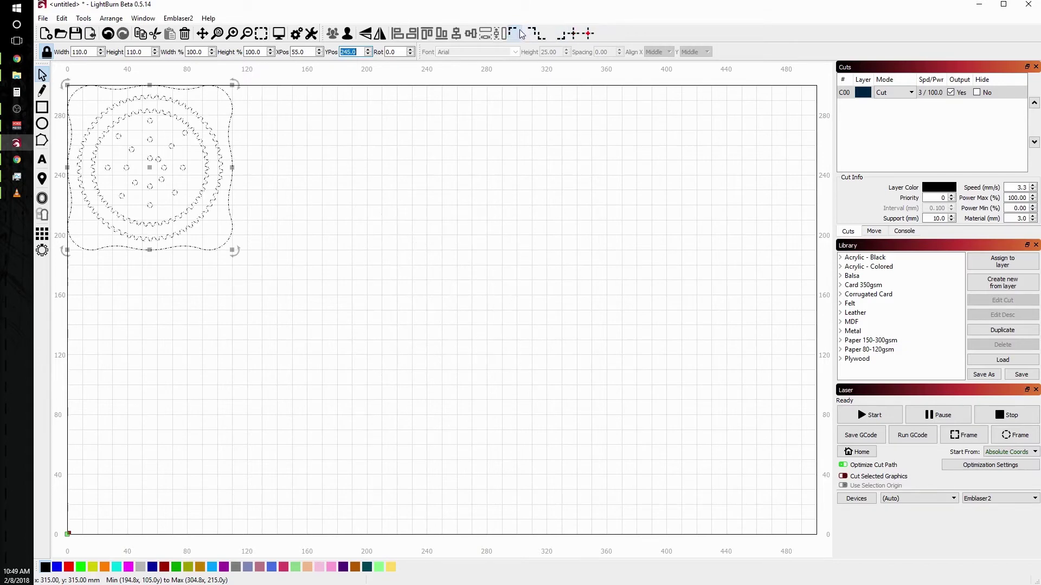
{"action": "left_click", "coordinate": [531, 33]}
{"action": "left_click", "coordinate": [541, 35]}
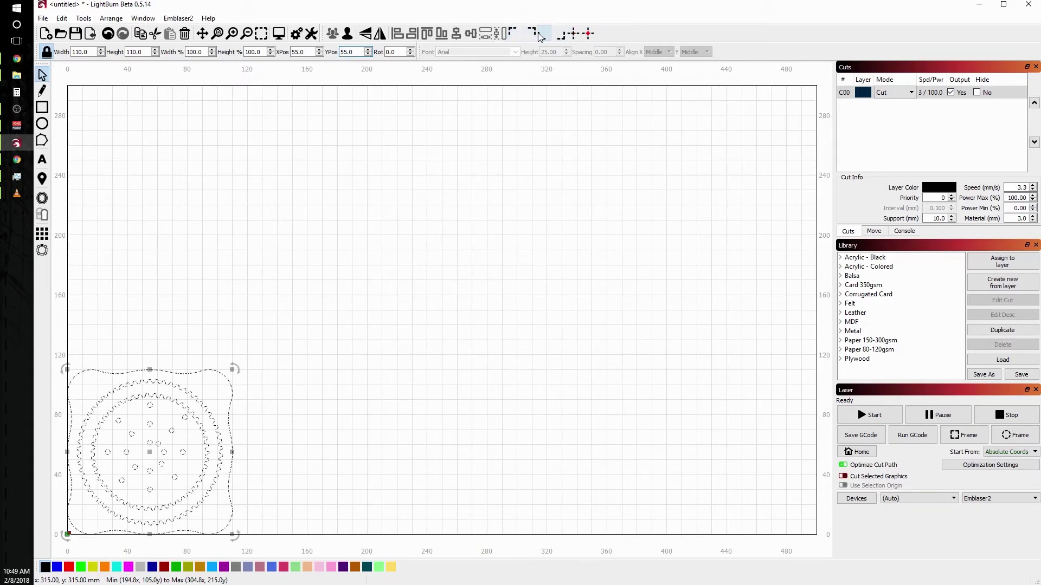
{"action": "left_click", "coordinate": [572, 35]}
{"action": "left_click", "coordinate": [573, 38]}
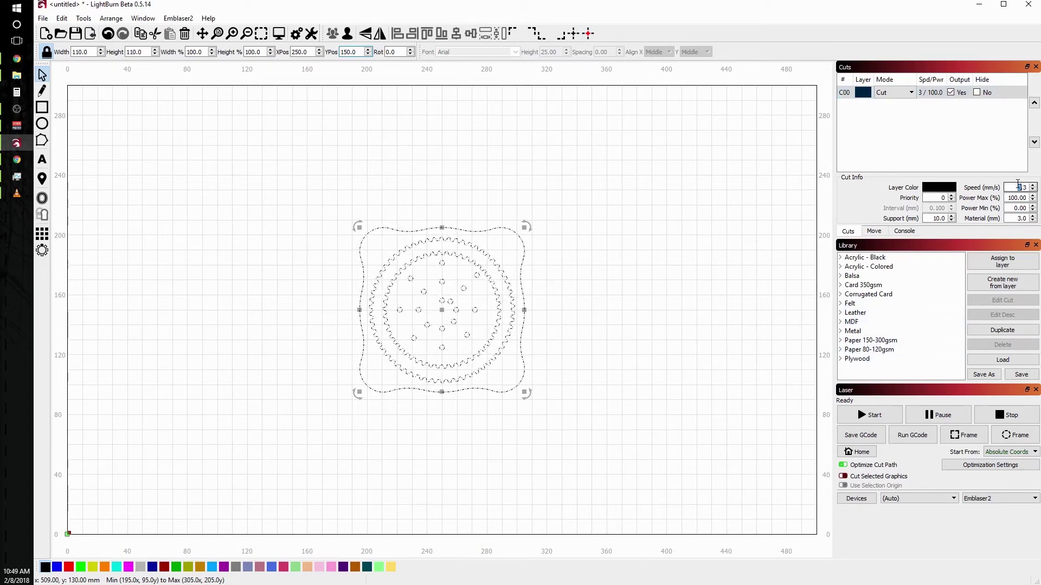
{"action": "double_click", "coordinate": [1018, 187]}
Step: Set layer speed to 50 mm/s and choose the Plywood 3.00mm Cut library preset
{"action": "type", "text": "50"}
{"action": "key", "text": "Return"}
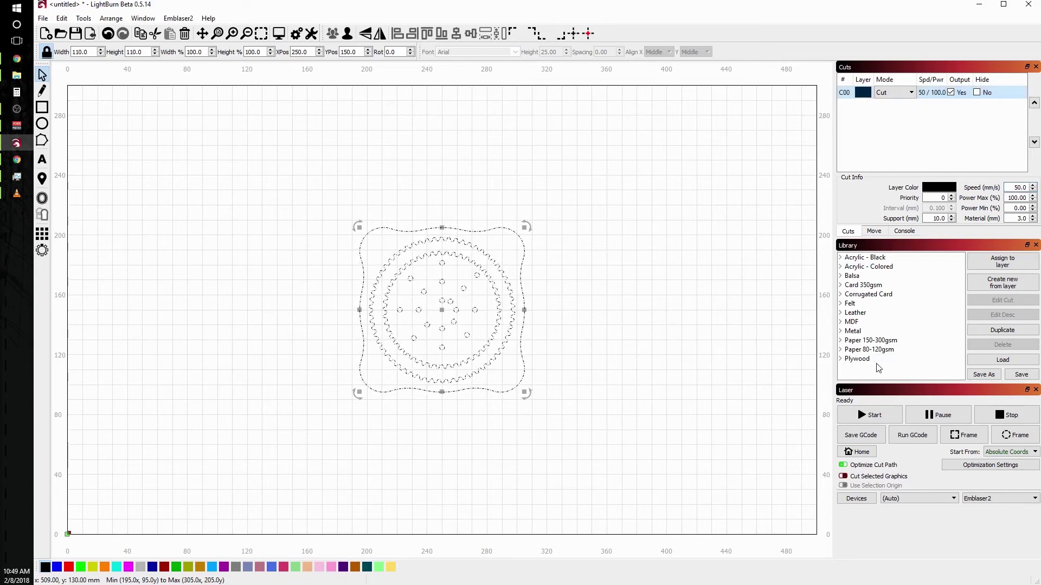
{"action": "left_click", "coordinate": [841, 359]}
{"action": "left_click", "coordinate": [845, 377]}
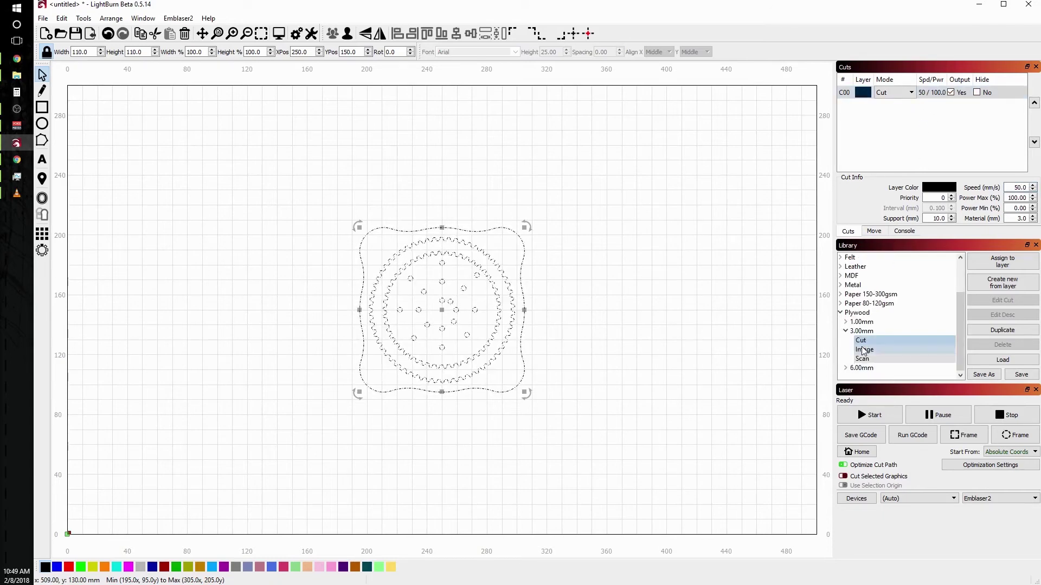
{"action": "left_click", "coordinate": [860, 340]}
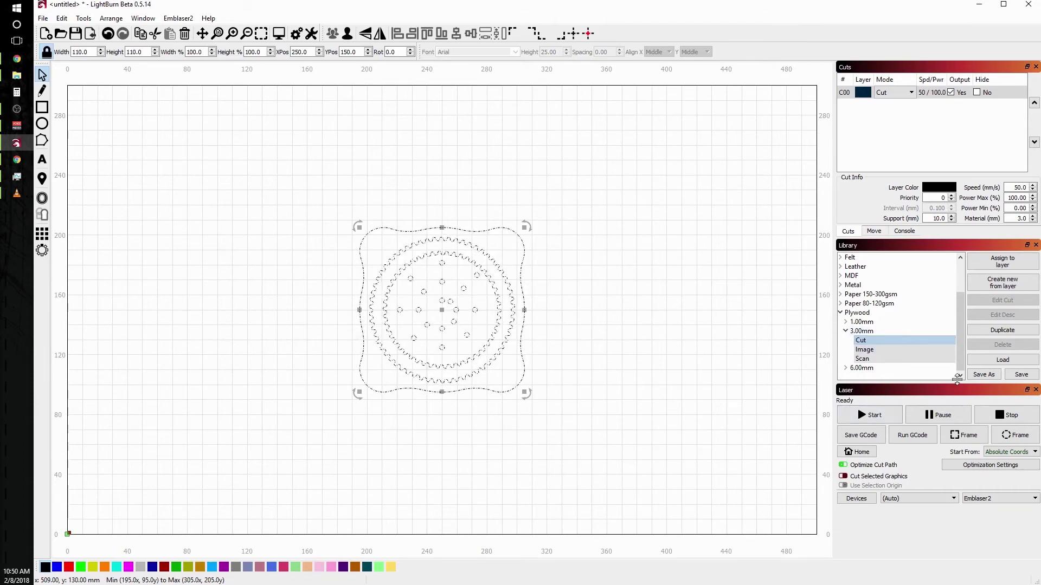
Step: Assign the 3.00mm plywood Cut preset to layer C00 and check its 100% Power Max
{"action": "left_click", "coordinate": [992, 265]}
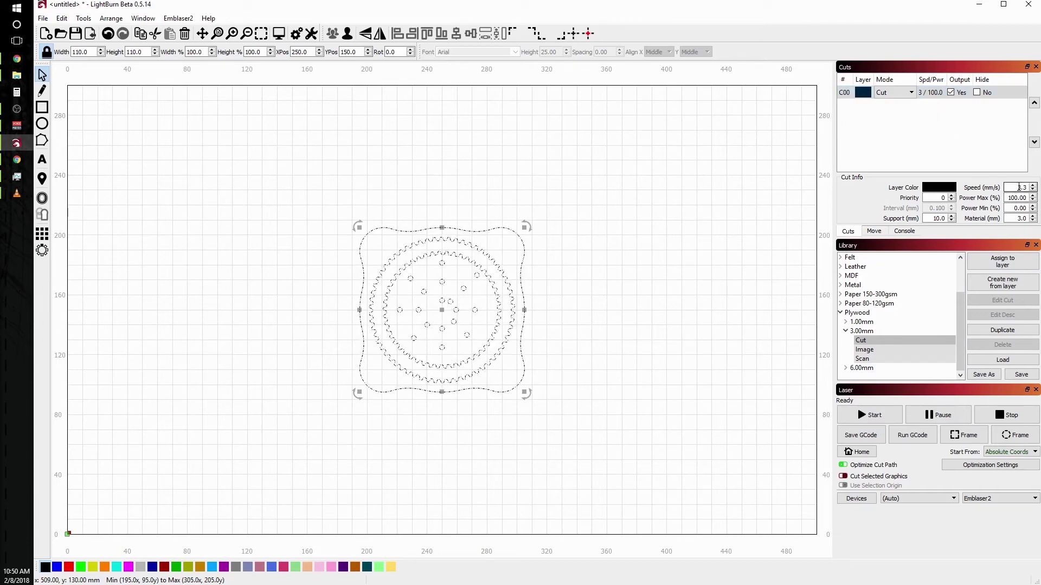
{"action": "left_click", "coordinate": [1009, 198]}
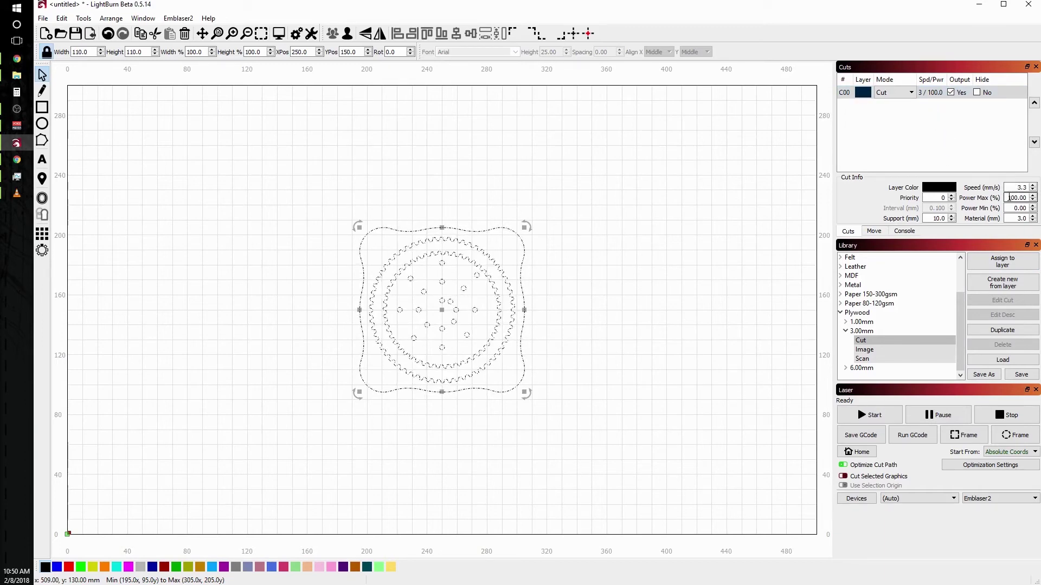